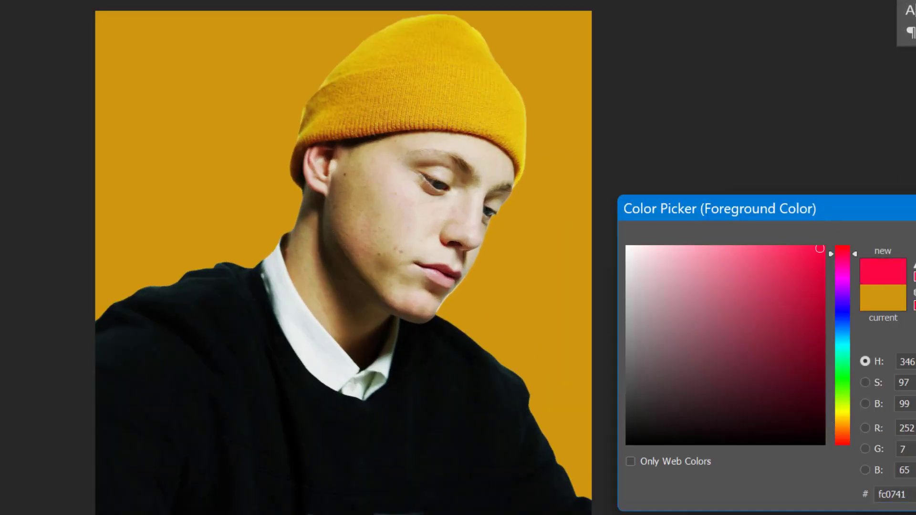
Step: Zoom out to view the whole portrait composite
{"action": "key", "text": "ctrl+minus"}
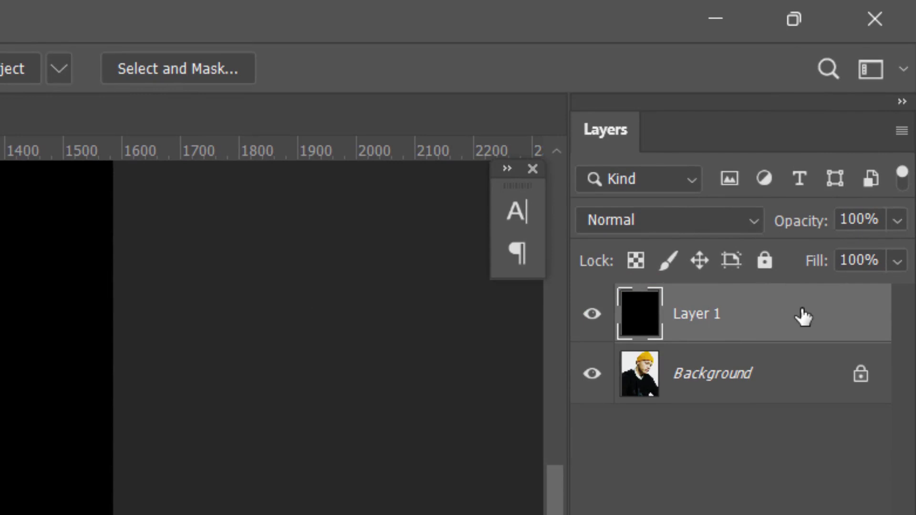
Step: Convert the Background photo to Layer 0 and move it above black Layer 1
{"action": "left_click", "coordinate": [711, 389]}
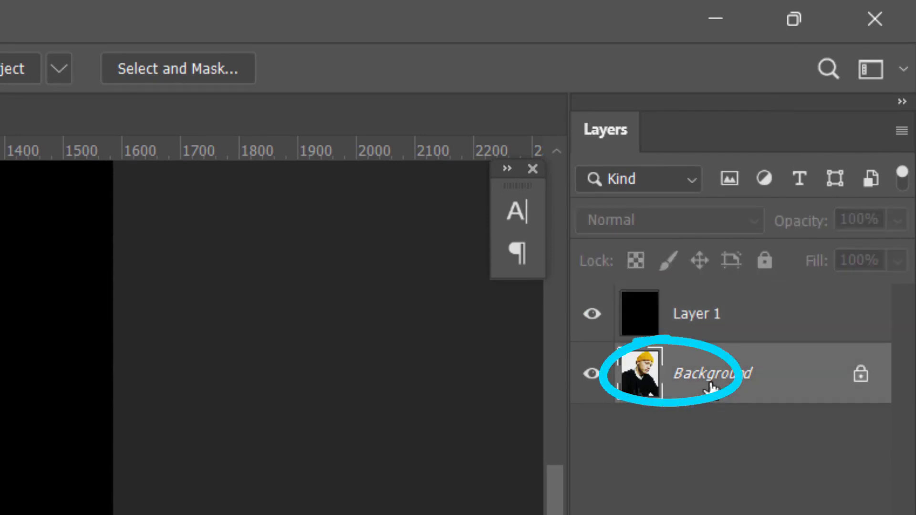
{"action": "double_click", "coordinate": [711, 389]}
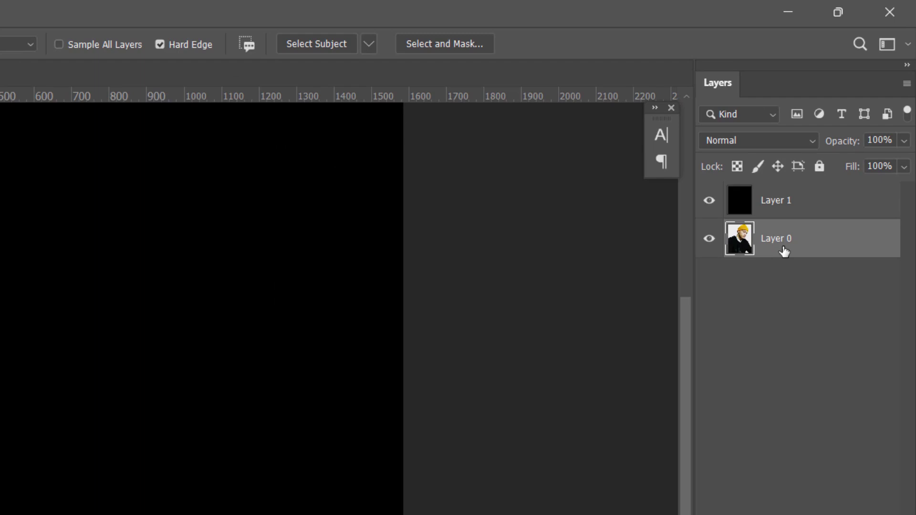
{"action": "key", "text": "ctrl+bracketright"}
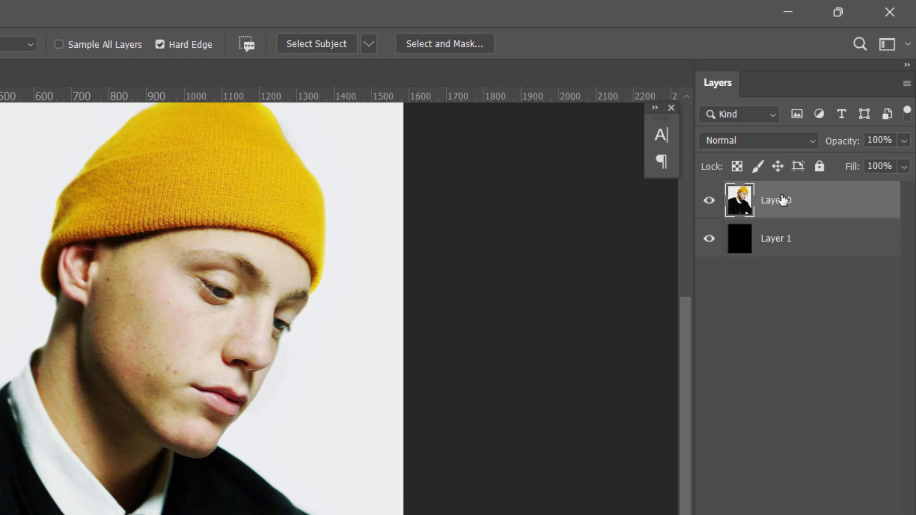
Step: On Layer 0, select the young man with the Object Selection tool
{"action": "left_click", "coordinate": [801, 242]}
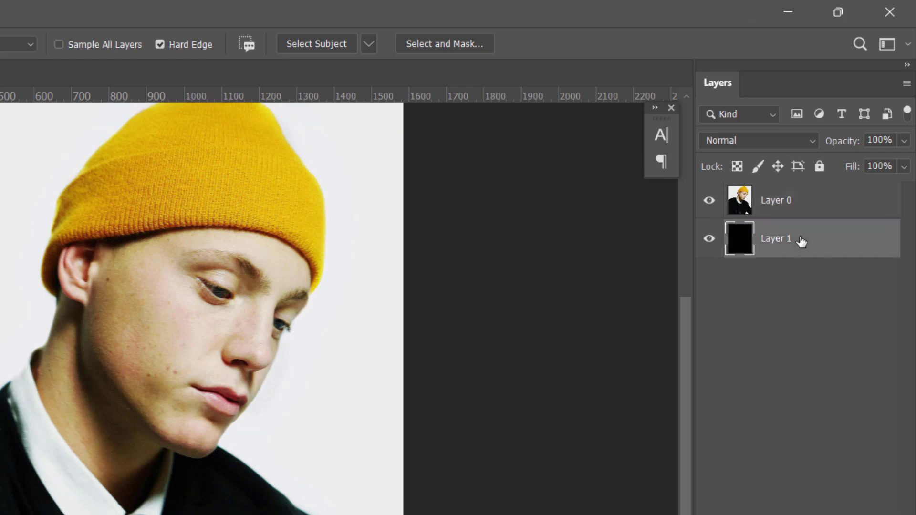
{"action": "left_click", "coordinate": [786, 203]}
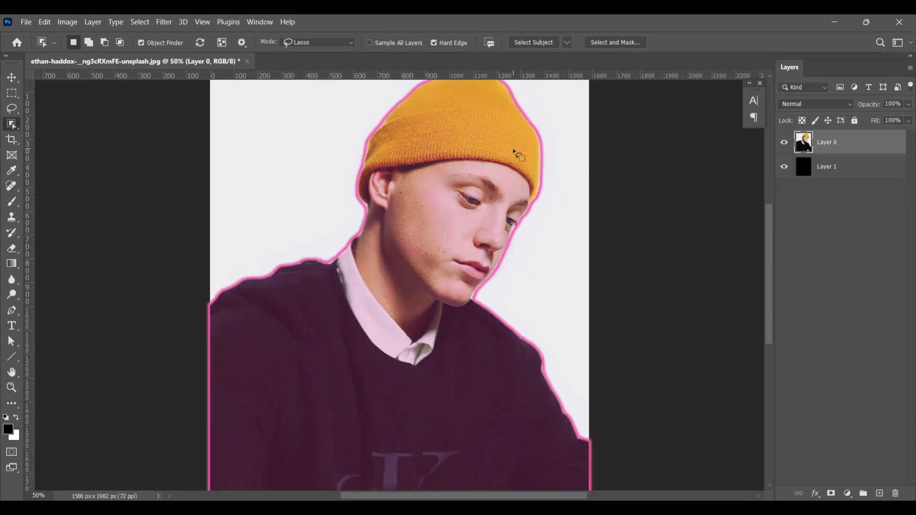
{"action": "left_click", "coordinate": [518, 155]}
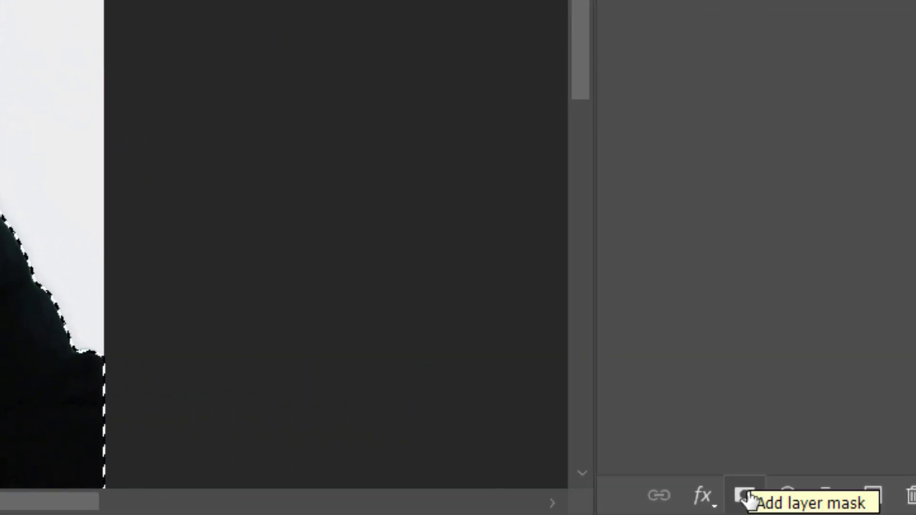
Step: Turn the subject selection into a layer mask hiding the white background
{"action": "left_click", "coordinate": [746, 496]}
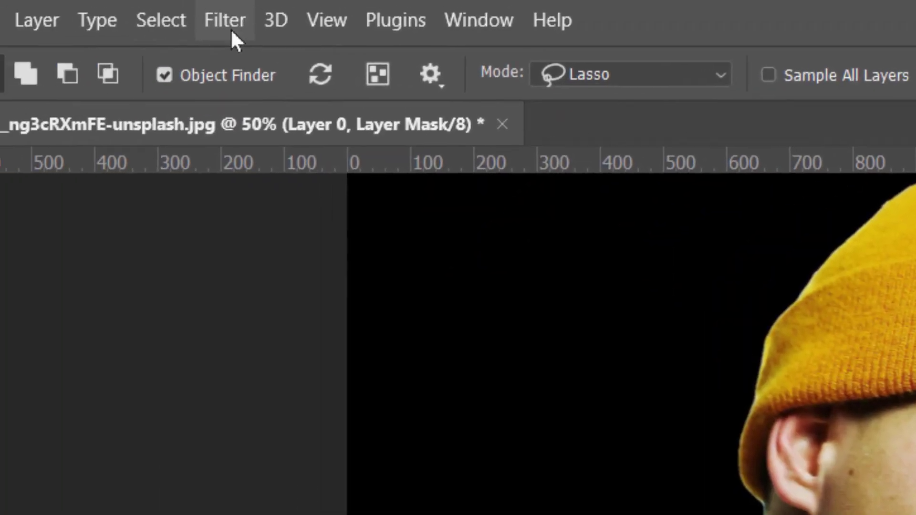
{"action": "left_click", "coordinate": [230, 32]}
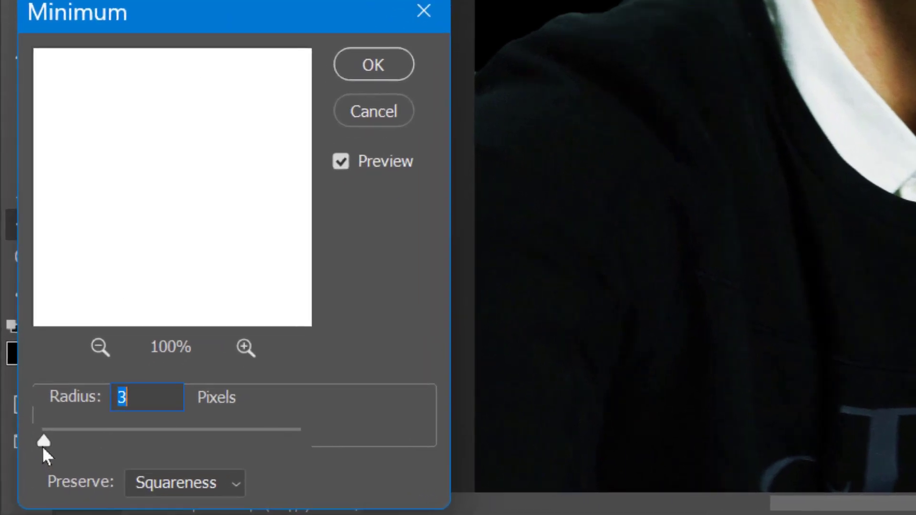
Step: Apply the Minimum filter to the mask with a 1-pixel radius
{"action": "left_click_drag", "start_coordinate": [39, 449], "coordinate": [37, 449]}
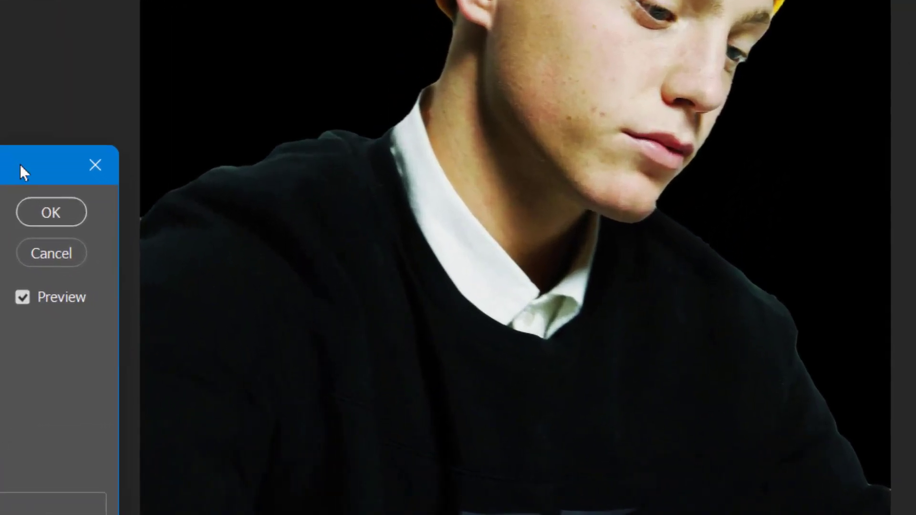
{"action": "left_click_drag", "start_coordinate": [29, 171], "coordinate": [33, 170]}
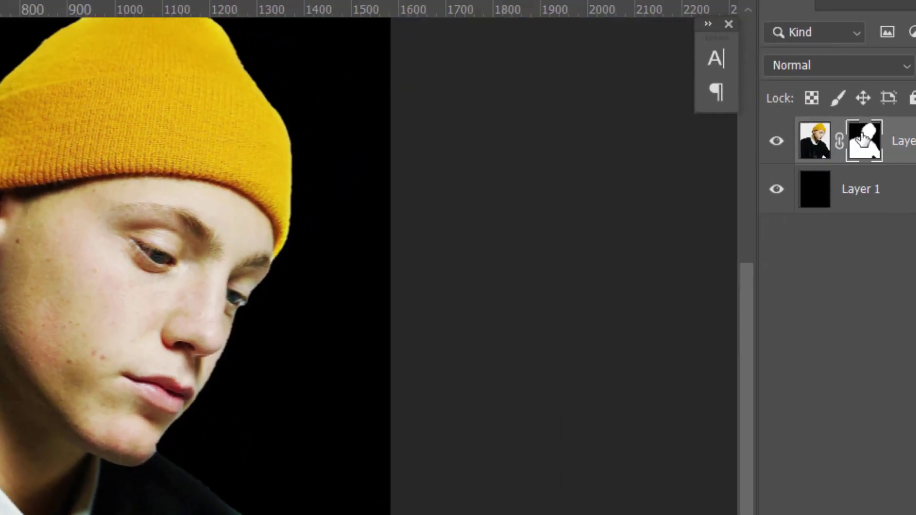
Step: Paint the mask edge along the jaw, nose and eye at 50% brush opacity
{"action": "key", "text": "ctrl+plus"}
{"action": "key", "text": "ctrl+plus"}
{"action": "key", "text": "ctrl+plus"}
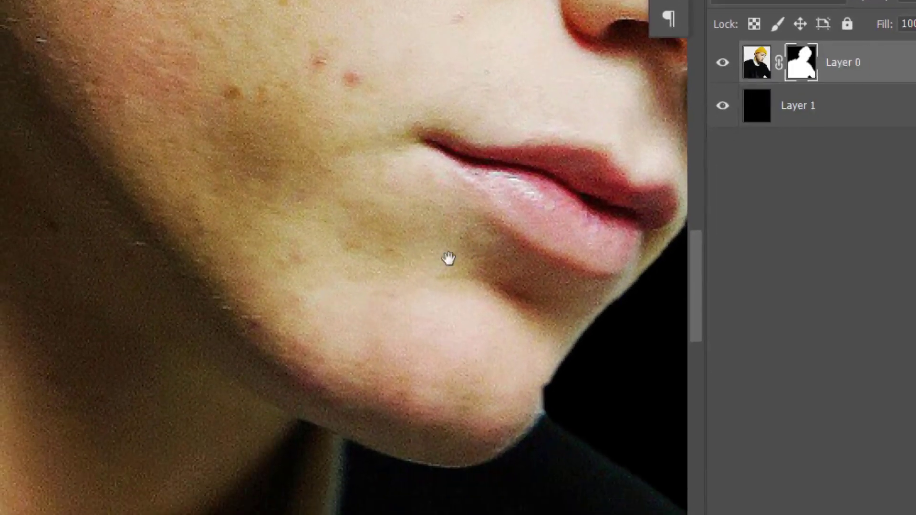
{"action": "left_click_drag", "start_coordinate": [450, 260], "coordinate": [19, 301]}
{"action": "left_click_drag", "start_coordinate": [174, 194], "coordinate": [16, 235]}
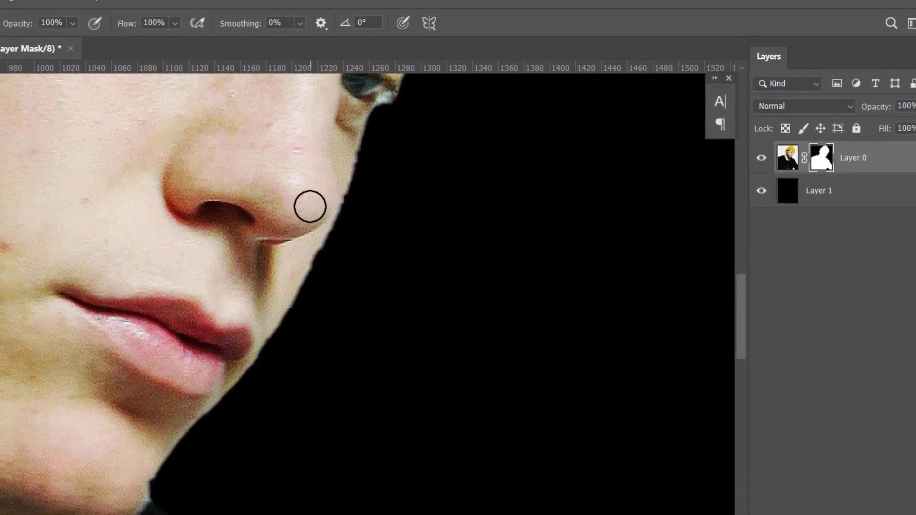
{"action": "scroll", "coordinate": [313, 205], "scroll_direction": "up", "scroll_amount": 2}
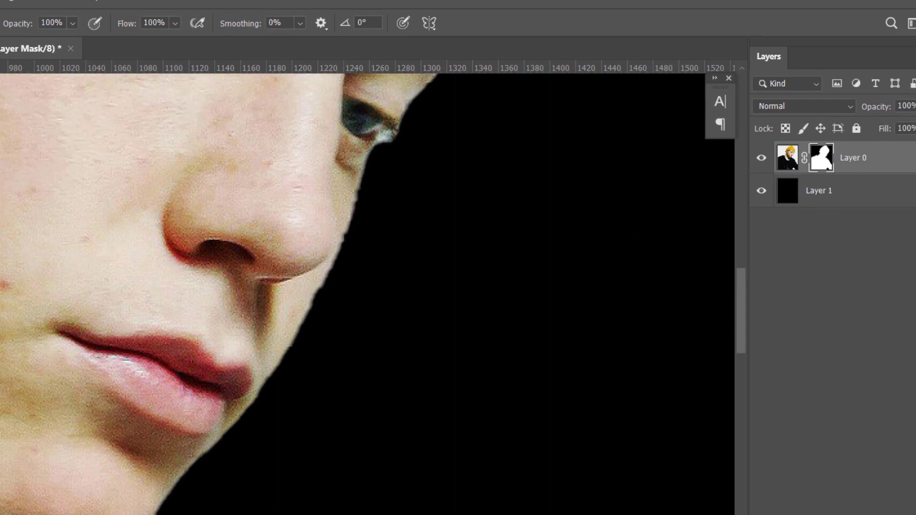
{"action": "key", "text": "5"}
{"action": "mouse_move", "coordinate": [369, 127]}
{"action": "left_mouse_down"}
{"action": "mouse_move", "coordinate": [224, 409]}
{"action": "mouse_move", "coordinate": [122, 511]}
{"action": "mouse_move", "coordinate": [409, 112]}
{"action": "mouse_move", "coordinate": [368, 225]}
{"action": "mouse_move", "coordinate": [219, 480]}
{"action": "mouse_move", "coordinate": [233, 470]}
{"action": "mouse_move", "coordinate": [171, 514]}
{"action": "mouse_move", "coordinate": [184, 514]}
{"action": "left_mouse_up"}
{"action": "key", "text": "0"}
{"action": "scroll", "coordinate": [185, 514], "scroll_direction": "up", "scroll_amount": 2}
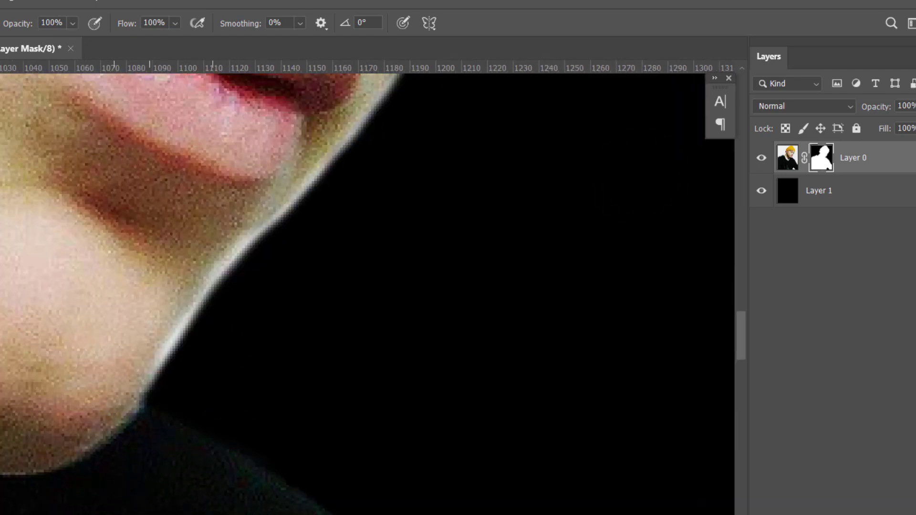
{"action": "scroll", "coordinate": [479, 415], "scroll_direction": "down", "scroll_amount": 2}
{"action": "scroll", "coordinate": [479, 415], "scroll_direction": "down", "scroll_amount": 2}
{"action": "scroll", "coordinate": [502, 326], "scroll_direction": "down", "scroll_amount": 2}
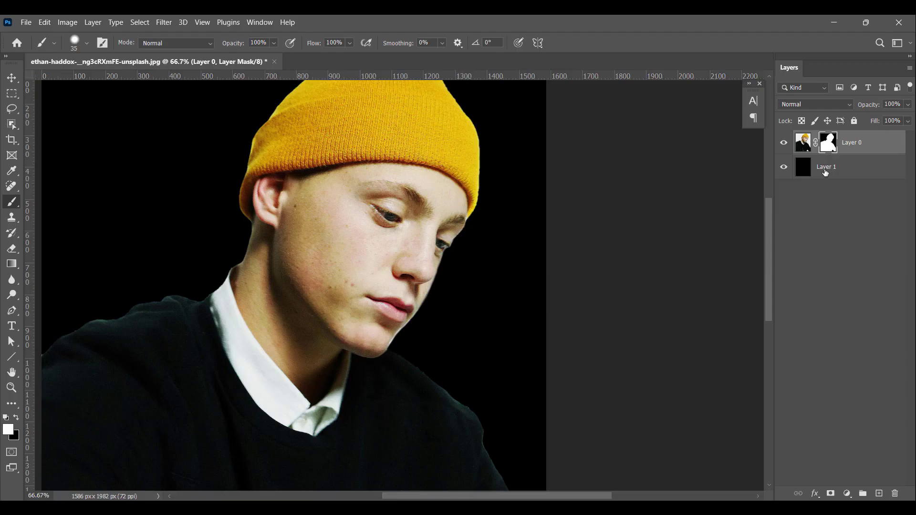
Step: Fill Layer 1 with the yellow sampled from the hat
{"action": "left_click", "coordinate": [825, 173]}
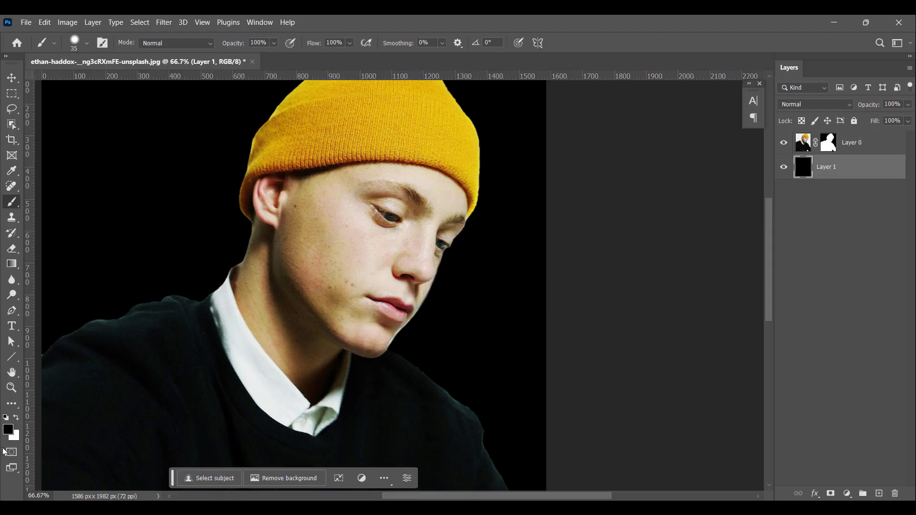
{"action": "left_click", "coordinate": [9, 430]}
{"action": "left_click", "coordinate": [304, 132]}
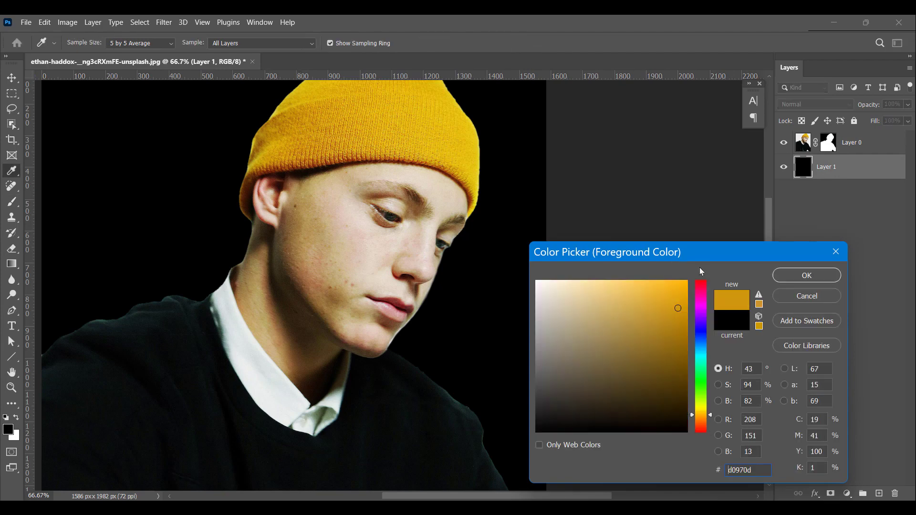
{"action": "left_click", "coordinate": [789, 276]}
{"action": "key", "text": "b"}
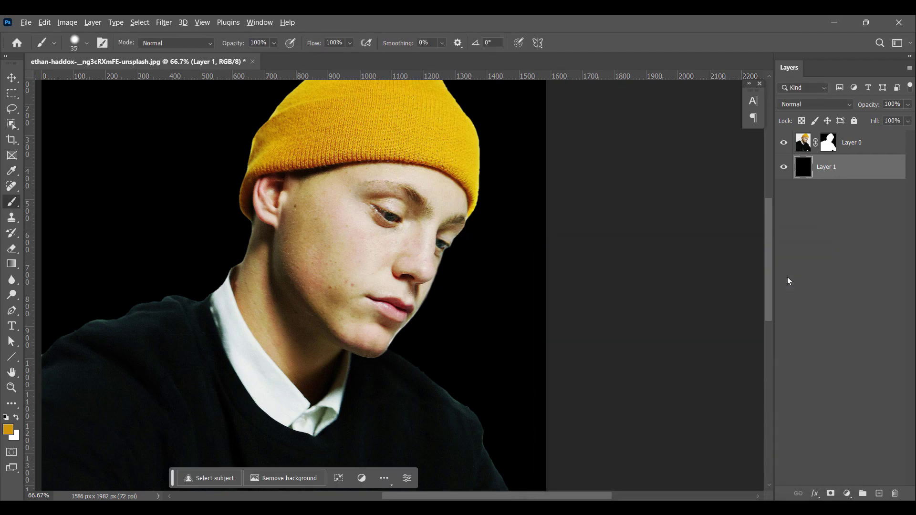
{"action": "key", "text": "alt+BackSpace"}
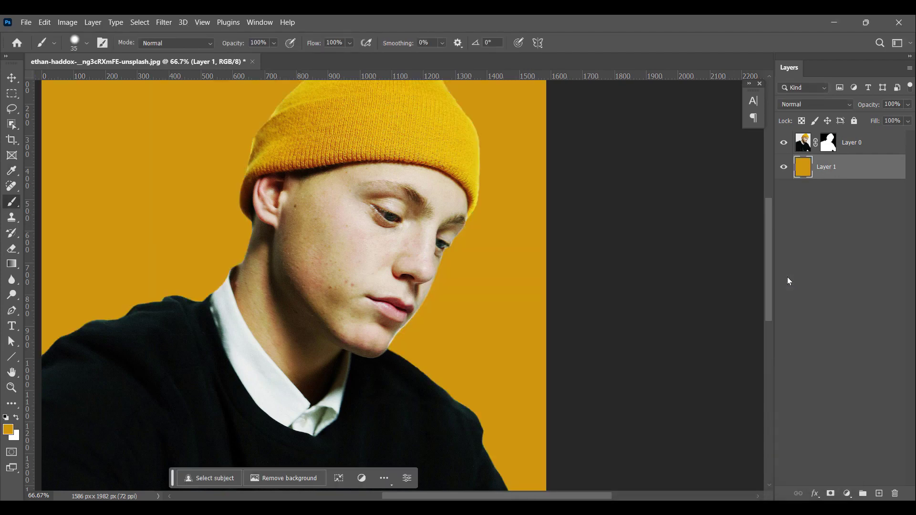
{"action": "key", "text": "ctrl+minus"}
{"action": "key", "text": "ctrl+minus"}
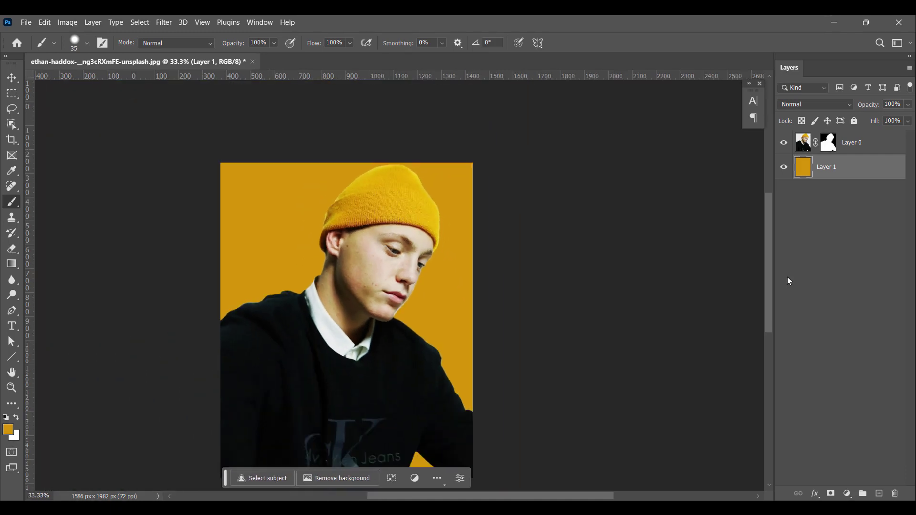
Step: Fill the backdrop layer with a bright pink-red picked in the Color Picker
{"action": "key", "text": "ctrl+plus"}
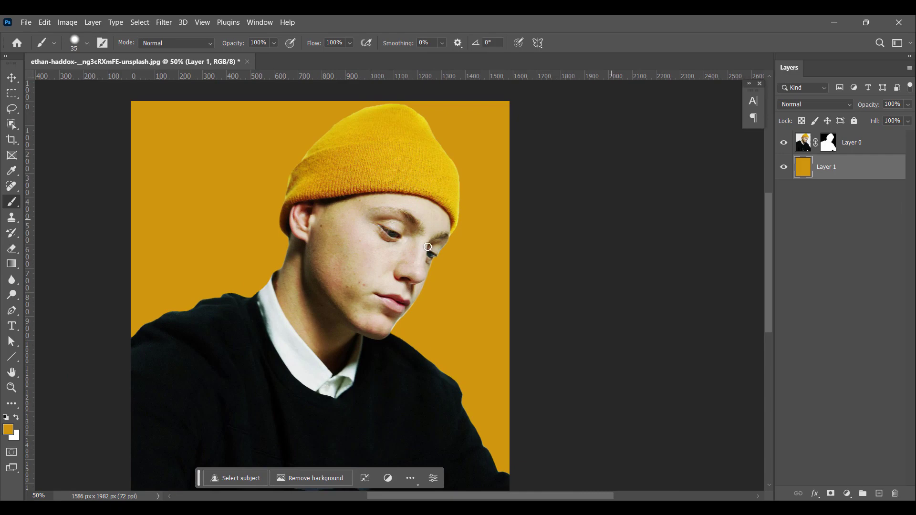
{"action": "left_click", "coordinate": [8, 429]}
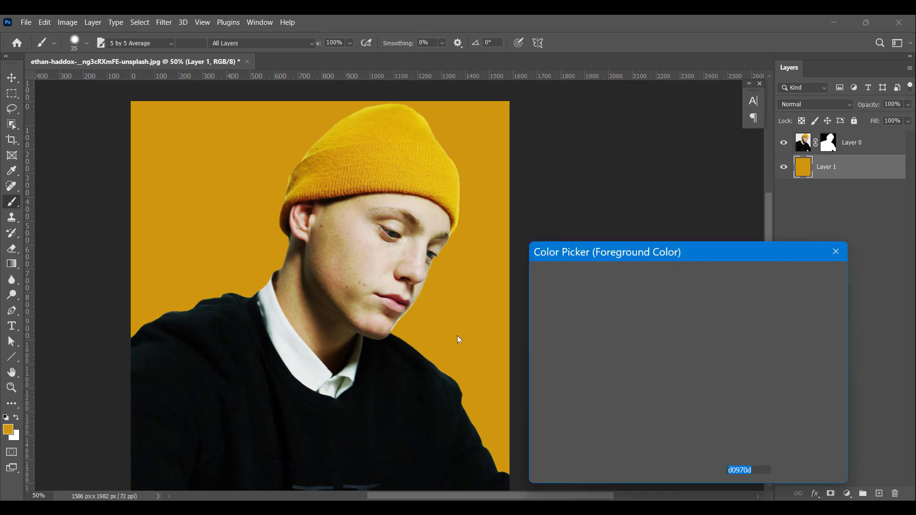
{"action": "left_click_drag", "start_coordinate": [700, 294], "coordinate": [699, 287]}
{"action": "left_click", "coordinate": [685, 283]}
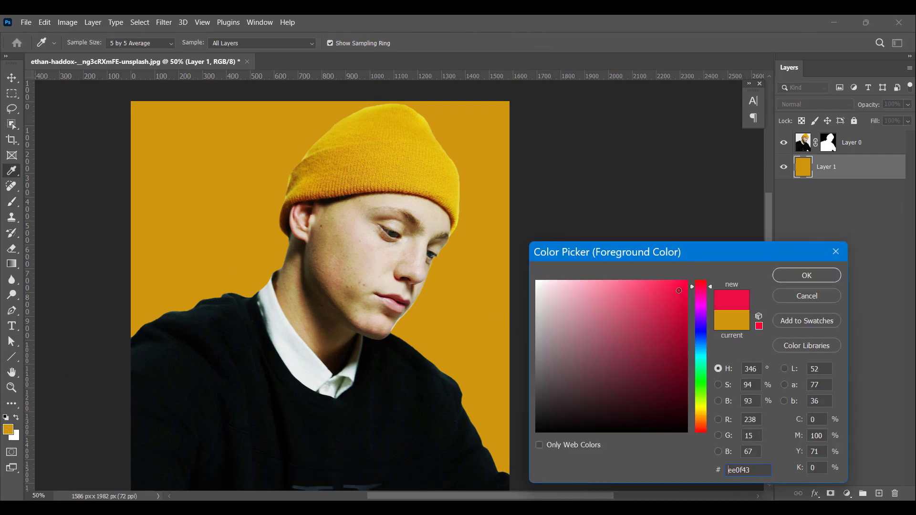
{"action": "left_click", "coordinate": [802, 276]}
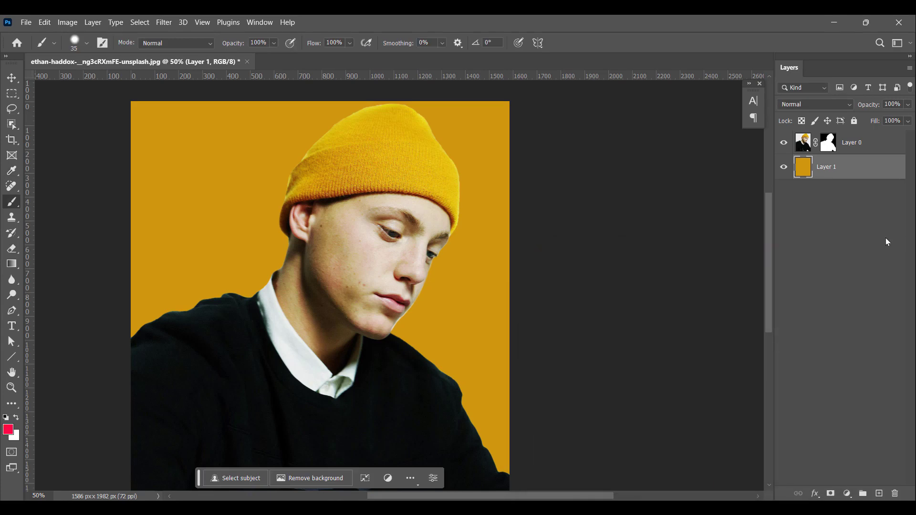
{"action": "key", "text": "alt+BackSpace"}
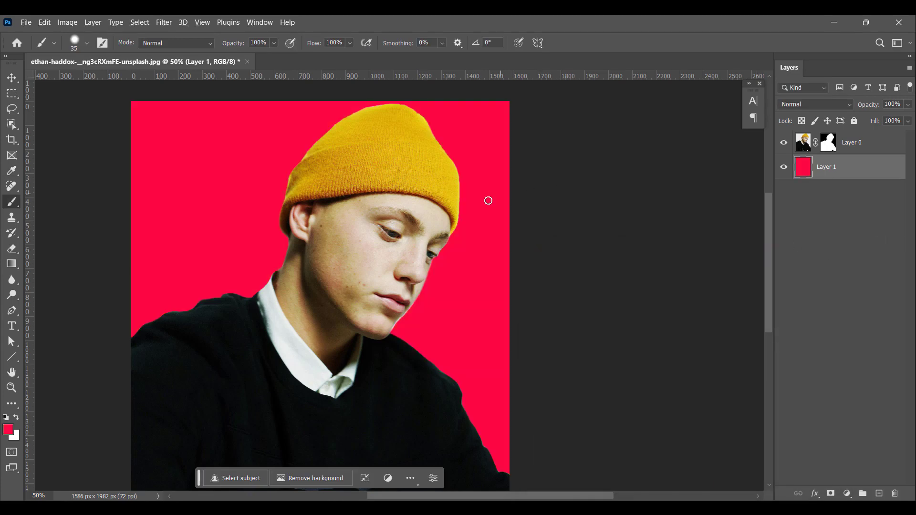
{"action": "scroll", "coordinate": [532, 223], "scroll_direction": "down", "scroll_amount": 2}
{"action": "scroll", "coordinate": [535, 350], "scroll_direction": "down", "scroll_amount": 2}
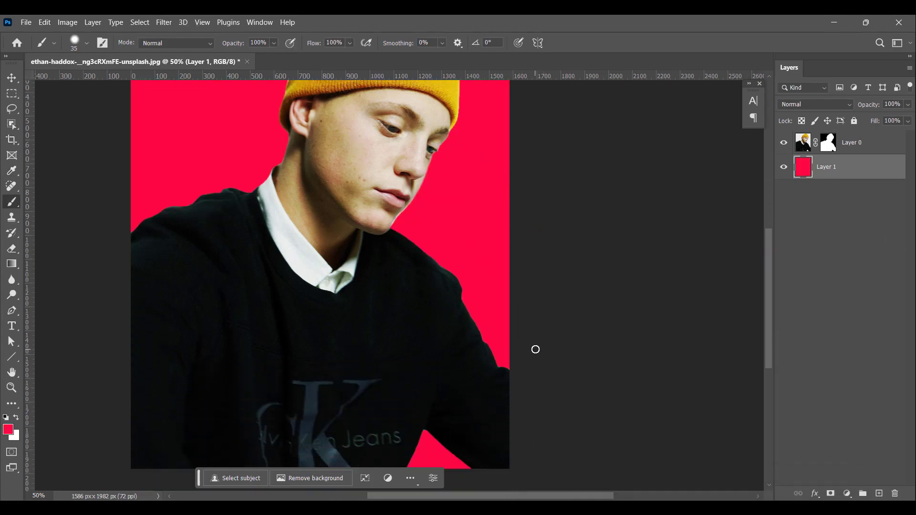